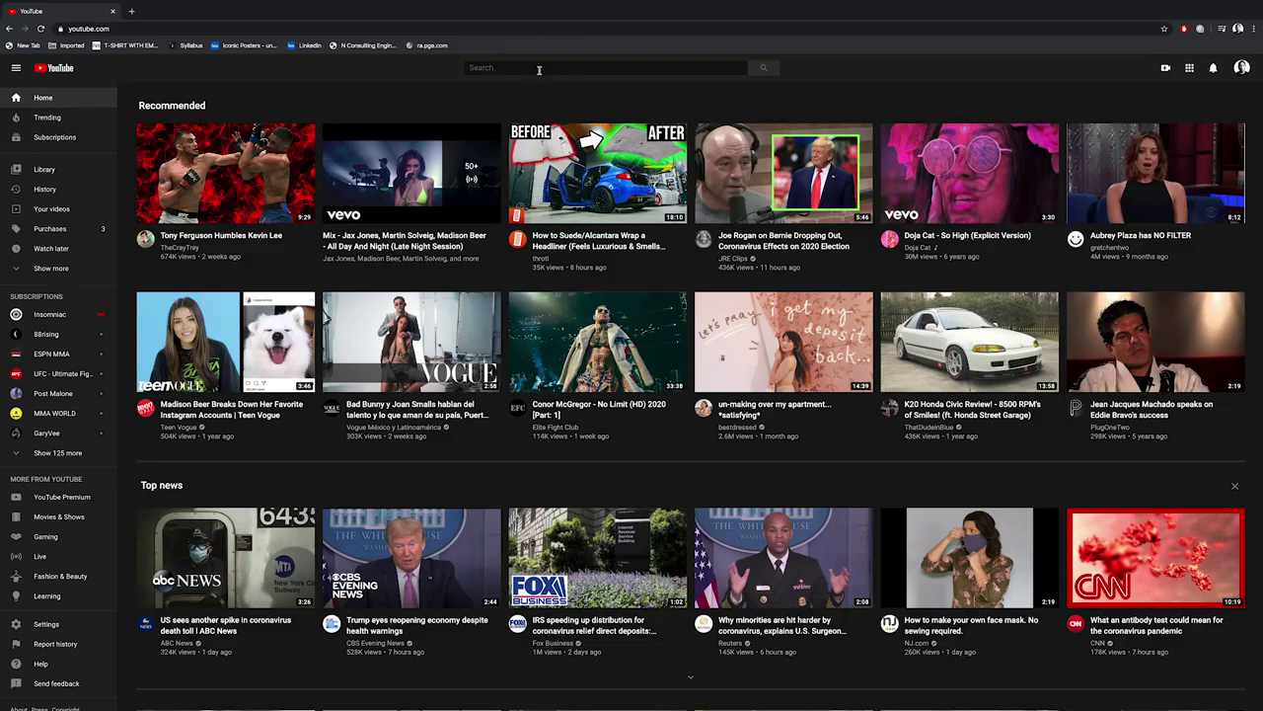
Search YouTube for 'red blank' and play the 10-hour blank red screen video full screen.
click(612, 67)
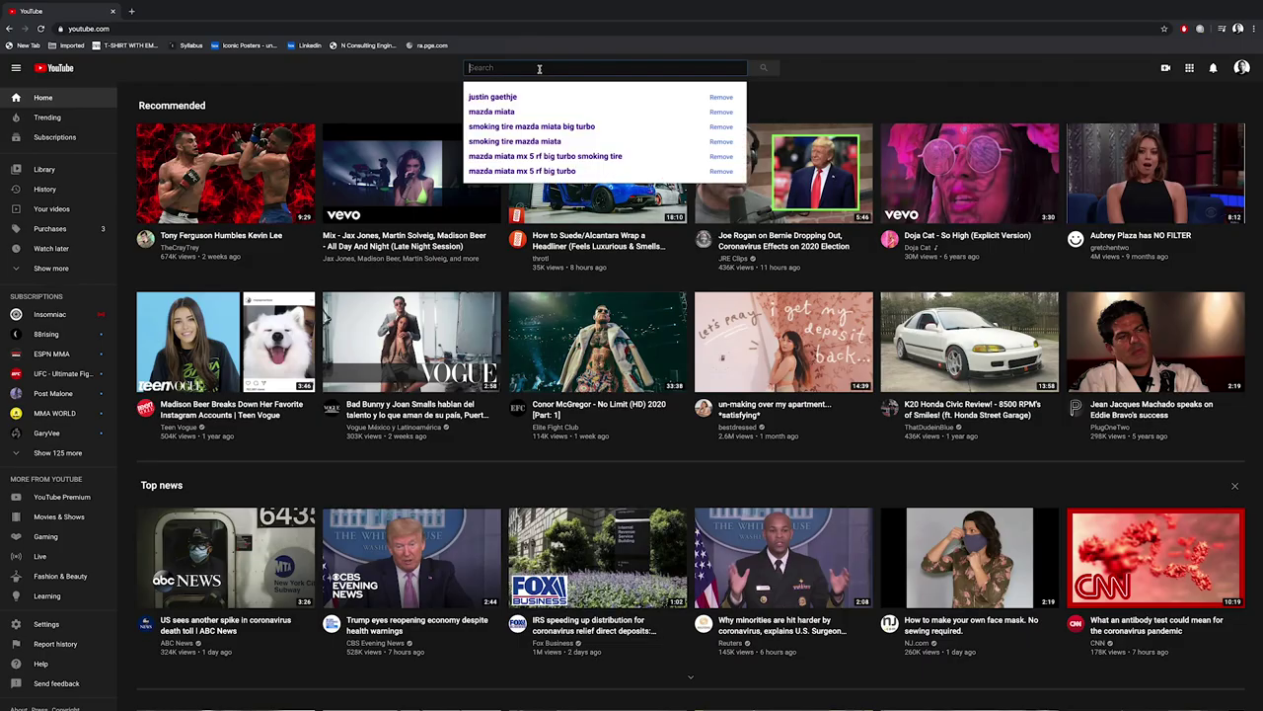
text(red blank)
click(647, 97)
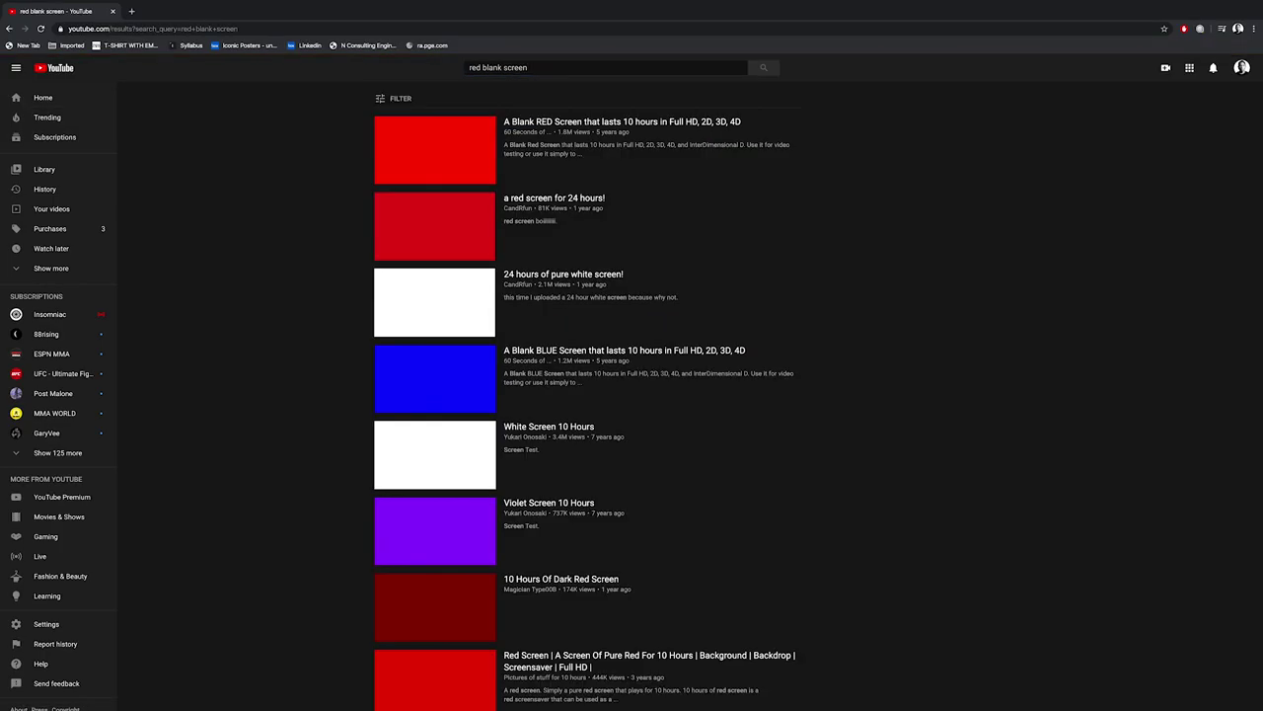
click(646, 122)
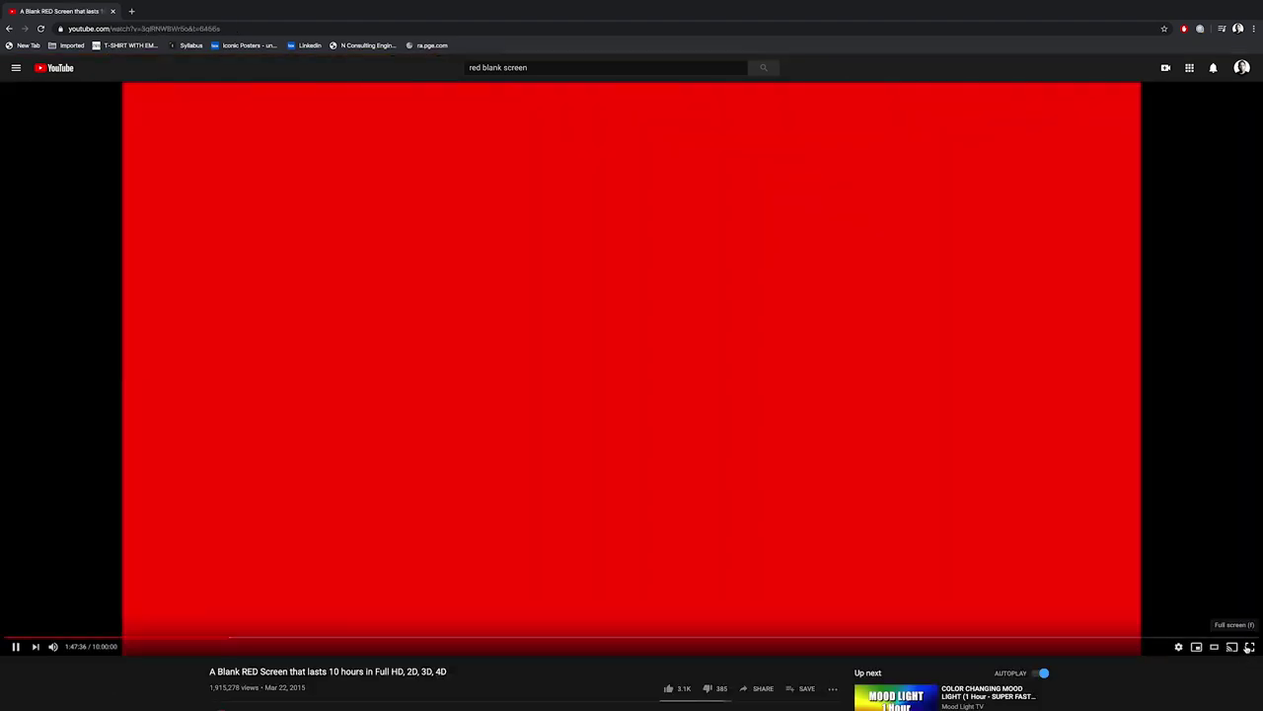
double_click(651, 325)
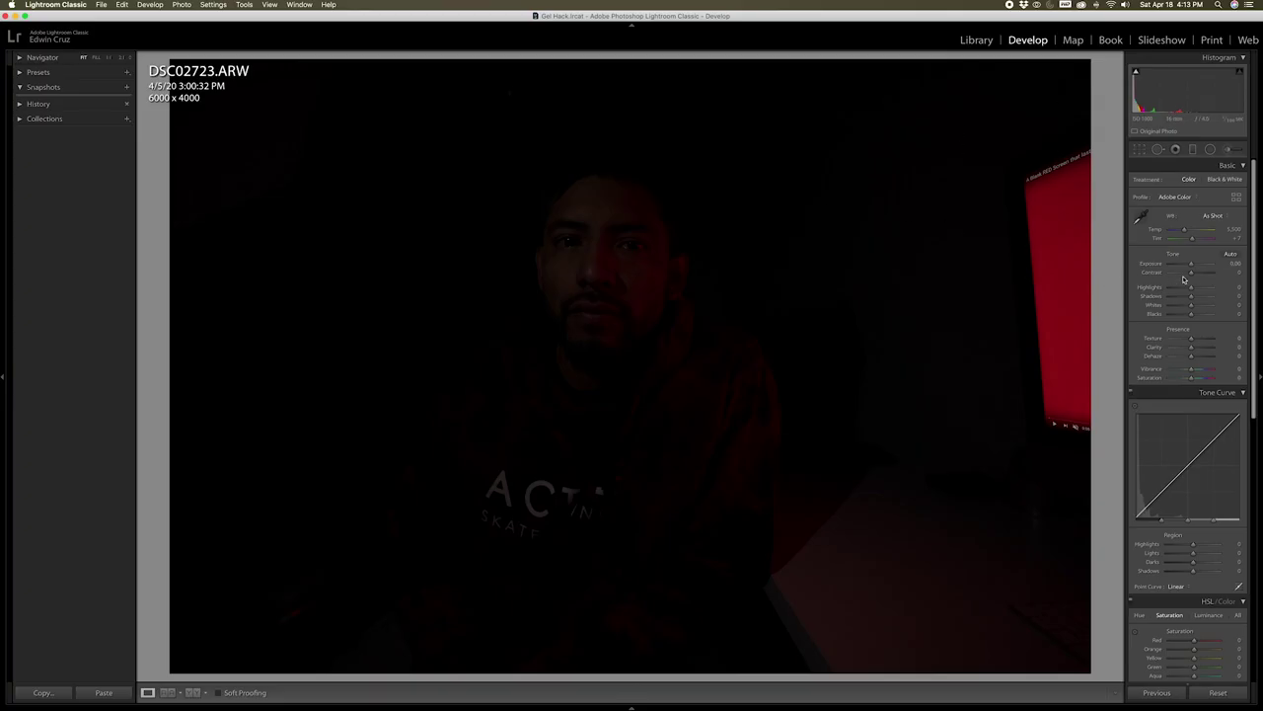
Lower Contrast to −59 and raise Highlights to +53 in the Basic panel.
drag(1192, 273, 1177, 272)
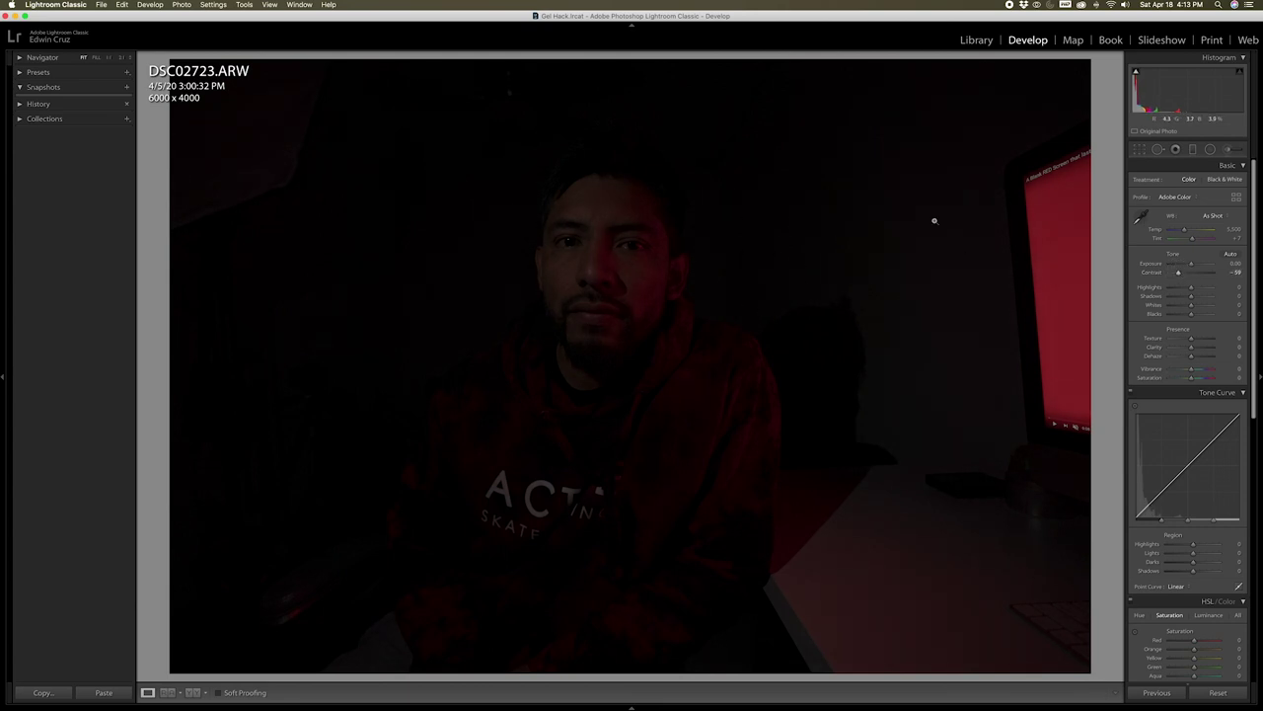
drag(1192, 286, 1203, 314)
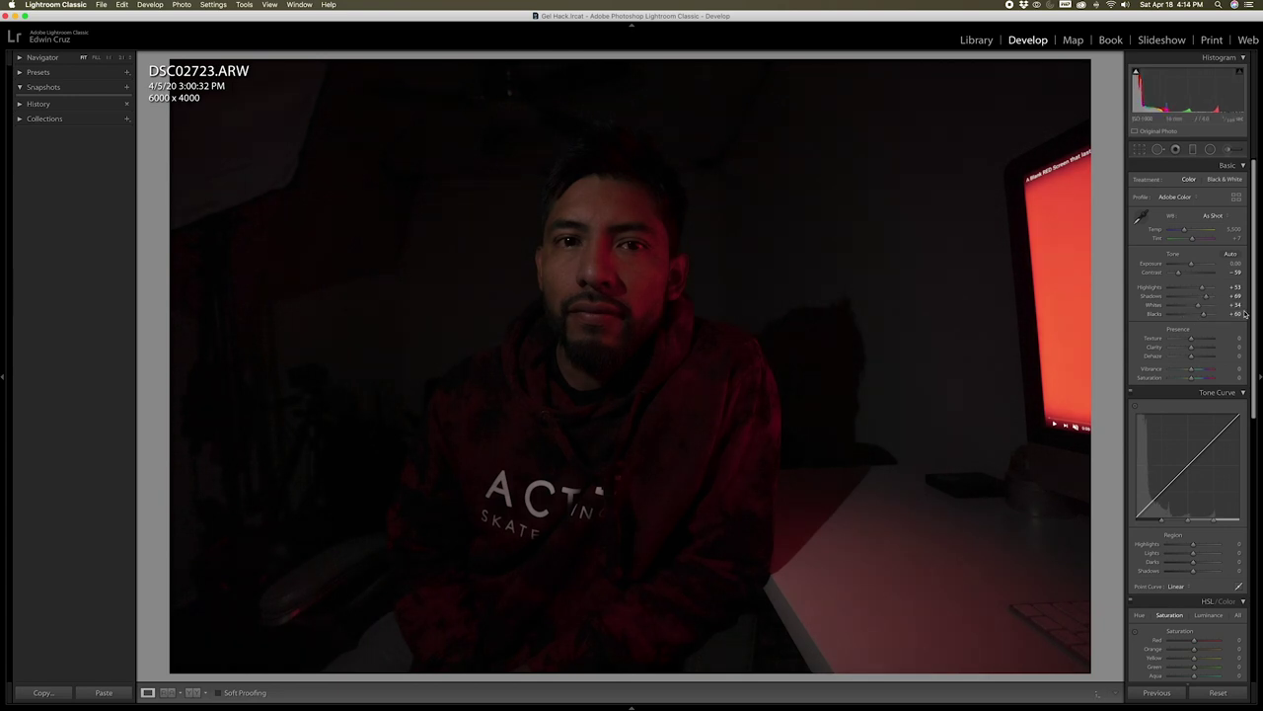
scroll(1249, 300, down, 3)
Lift the Tone Curve region sliders, compare with the original, and boost Red saturation in HSL.
scroll(1249, 300, down, 5)
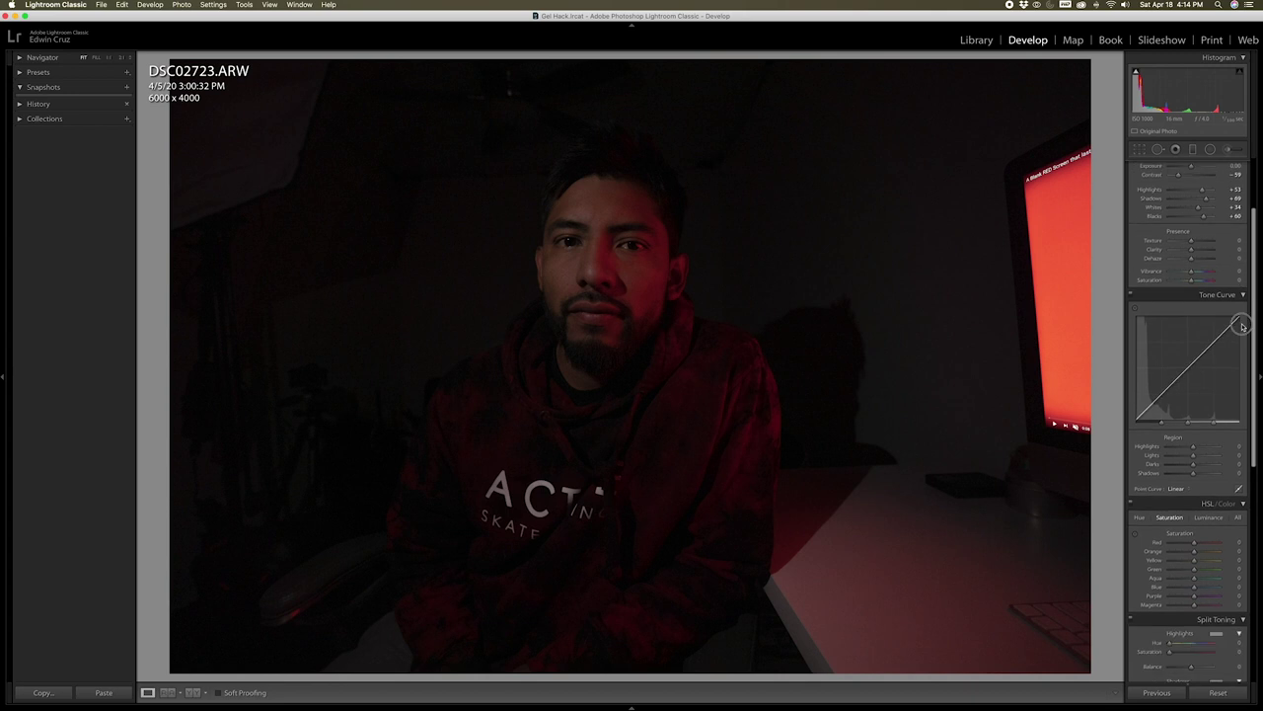
drag(1194, 367, 1201, 394)
key(backslash)
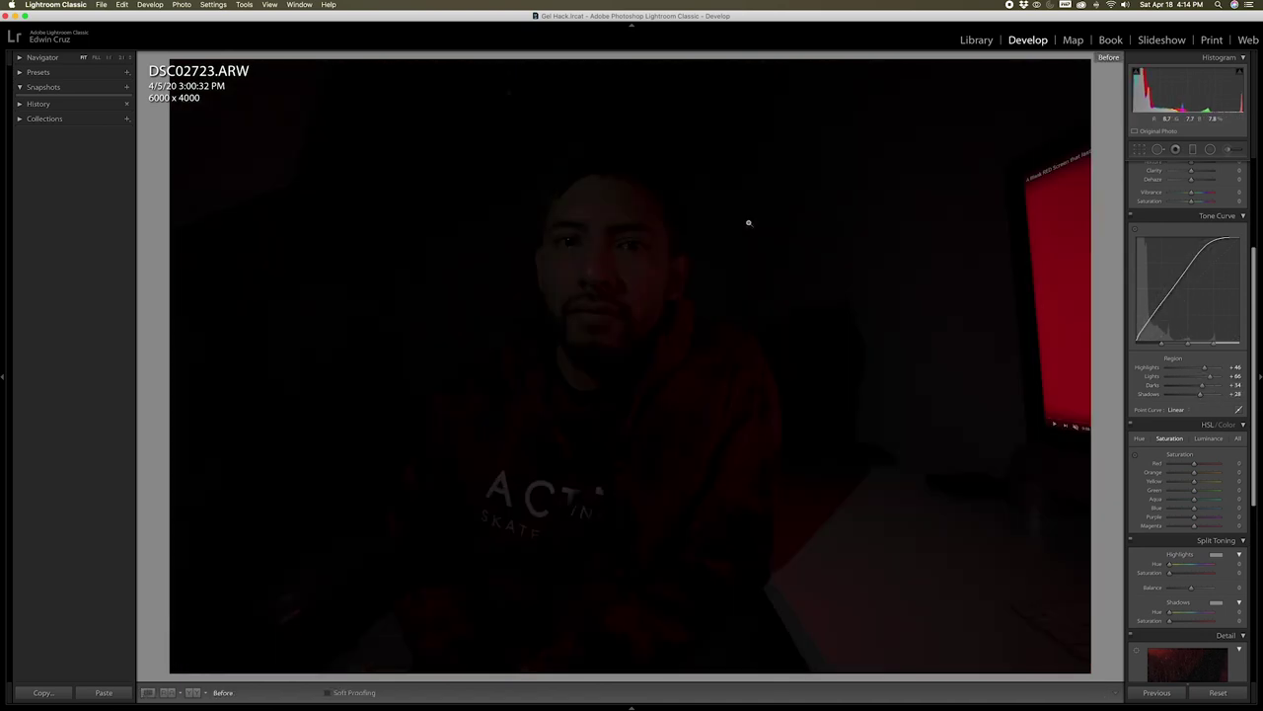
key(backslash)
key(backslash)
key(backslash)
drag(1257, 357, 1255, 399)
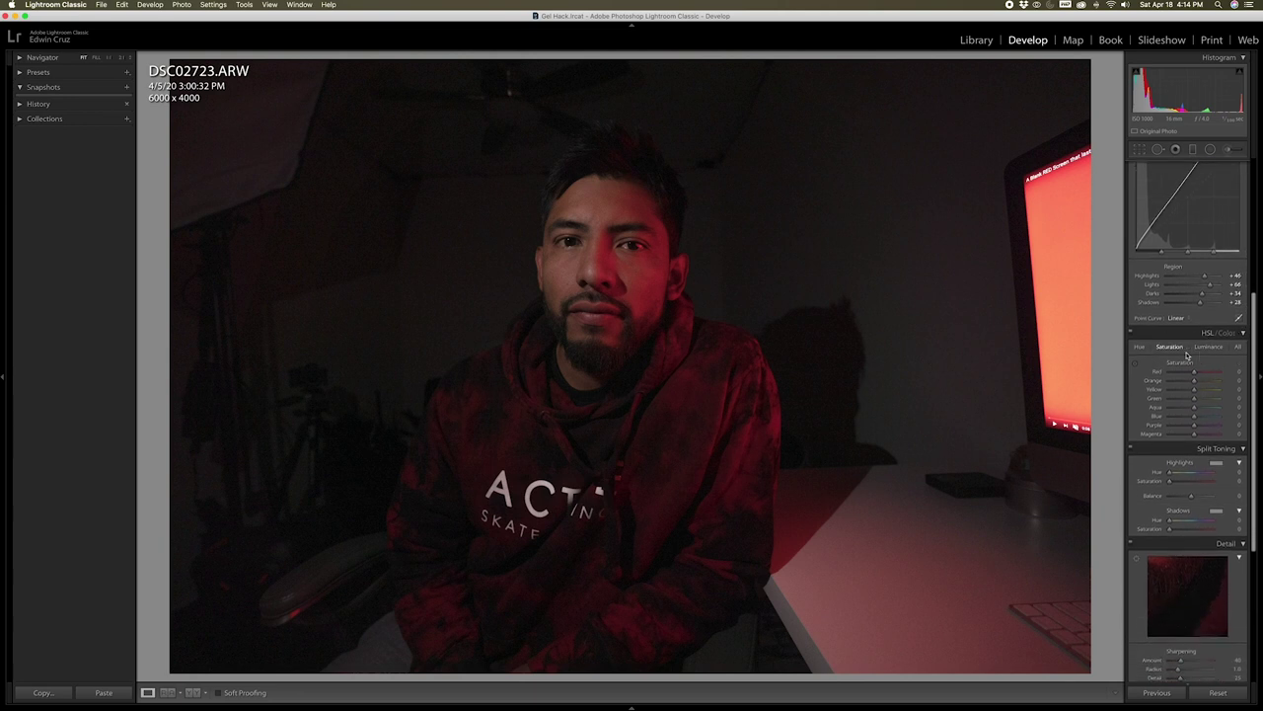
drag(1196, 374, 1209, 374)
Set Luminance noise reduction to 39 and Grain amount to 14.
drag(1251, 351, 1250, 498)
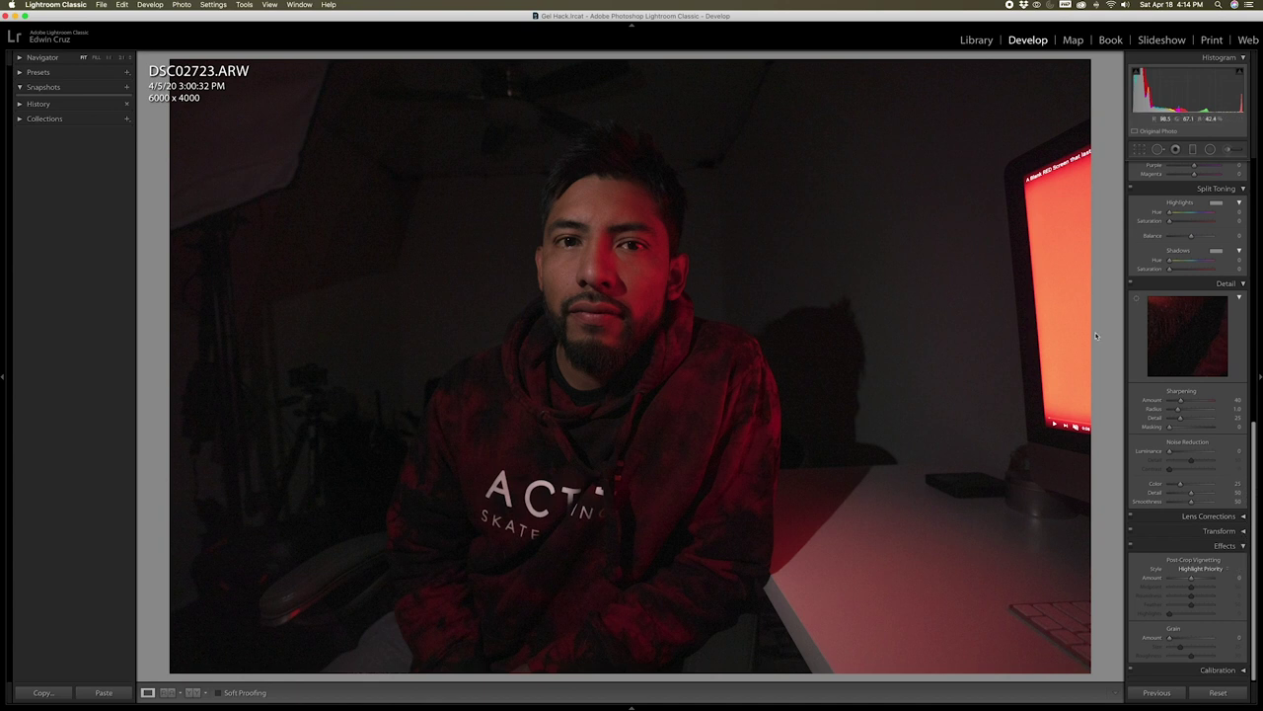
drag(1169, 451, 1187, 452)
drag(1170, 637, 1176, 638)
Send the edited portrait from the filmstrip to Photoshop with Edit In.
click(633, 706)
right_click(51, 677)
key(Escape)
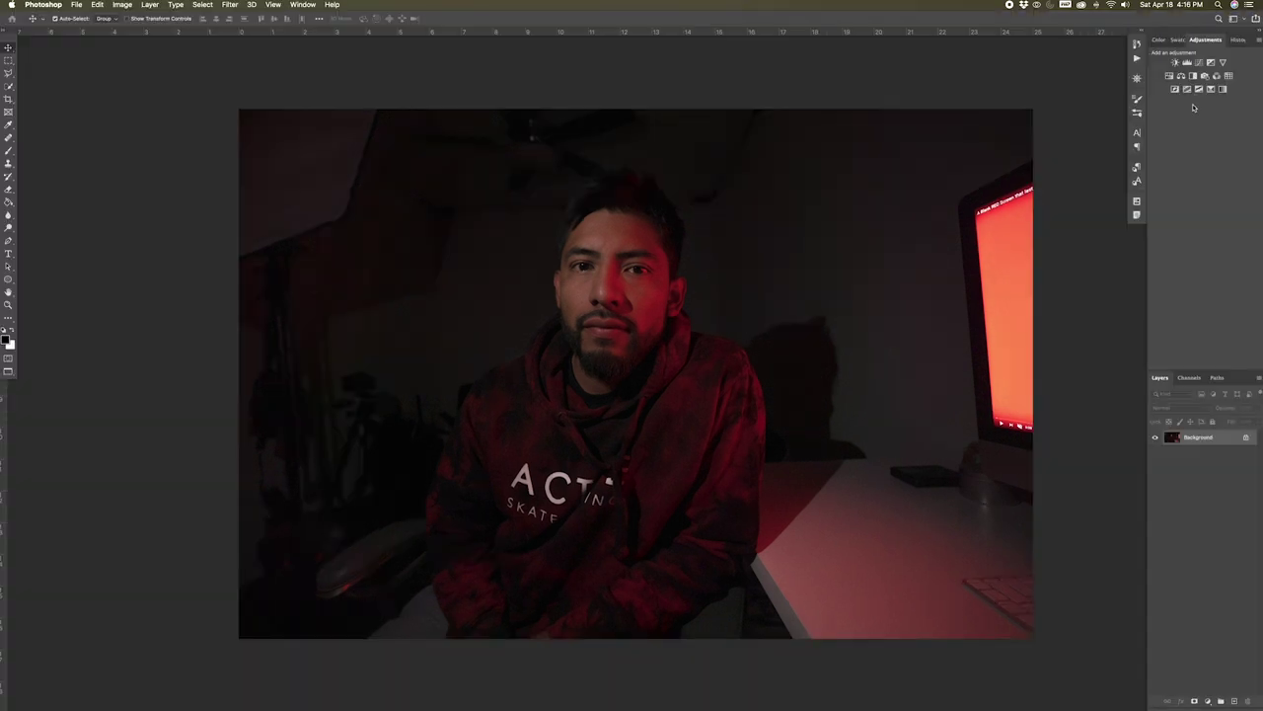
Add a Curves 1 layer with a raised curve to brighten the portrait, toggling it to compare.
click(1202, 62)
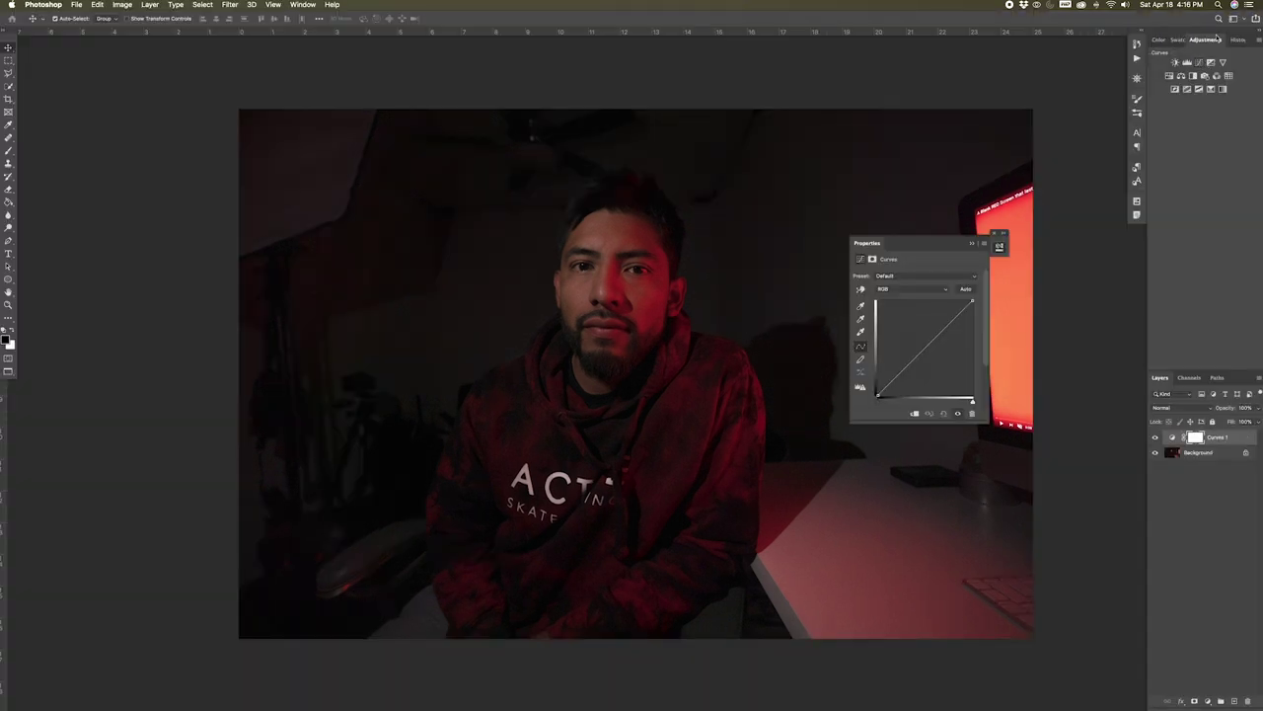
drag(920, 352, 940, 322)
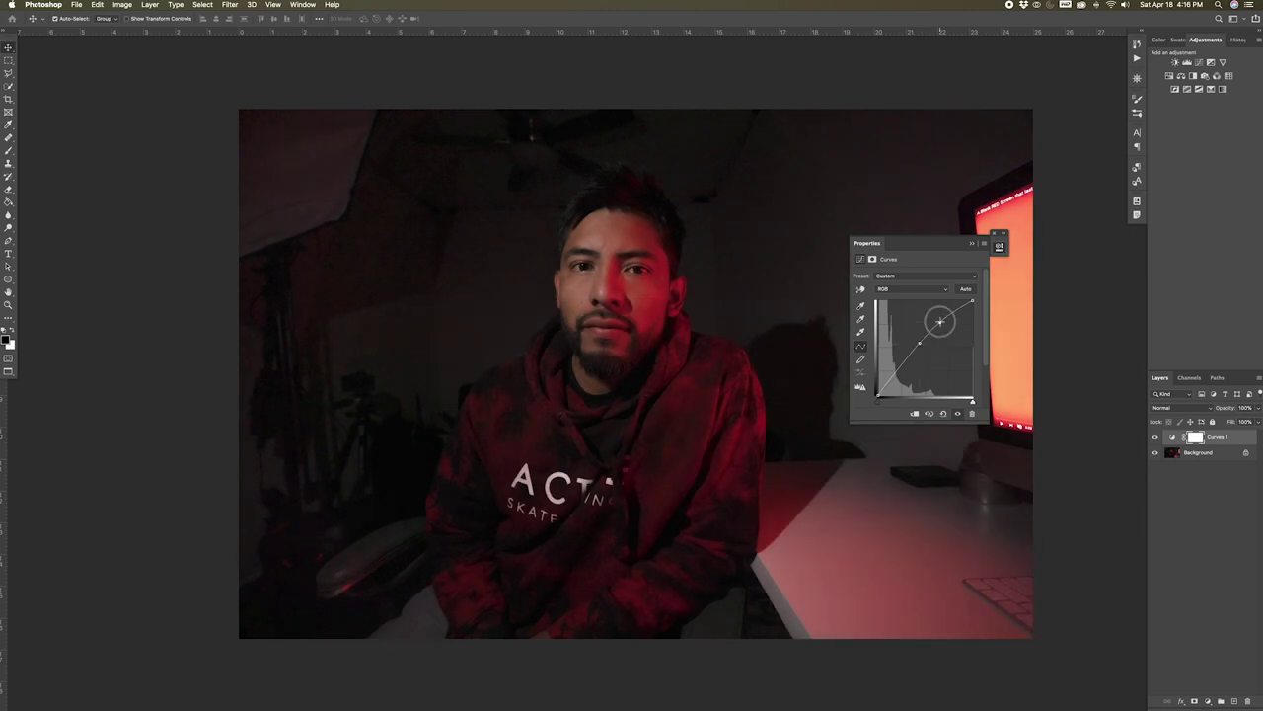
click(1156, 441)
click(1156, 440)
Add a Curves 2 layer lifting the curve further, compare it, then add a flat Curves 3 layer.
click(1200, 64)
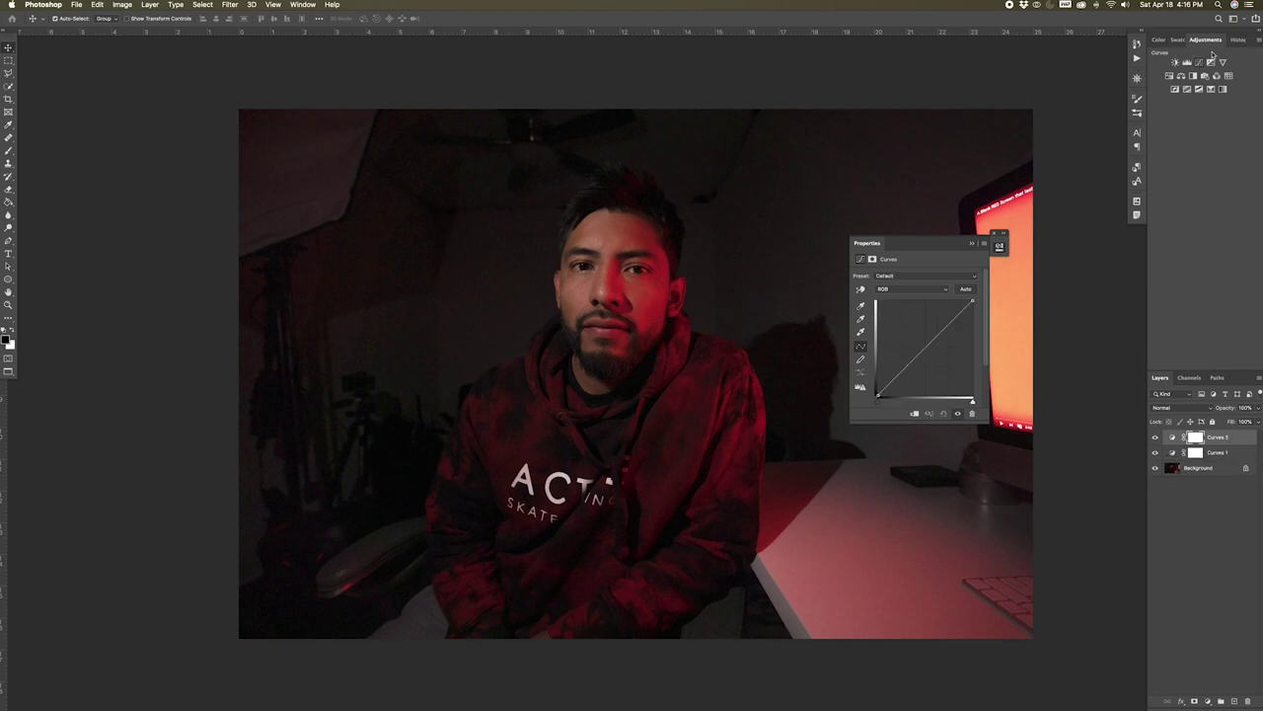
drag(922, 350, 898, 375)
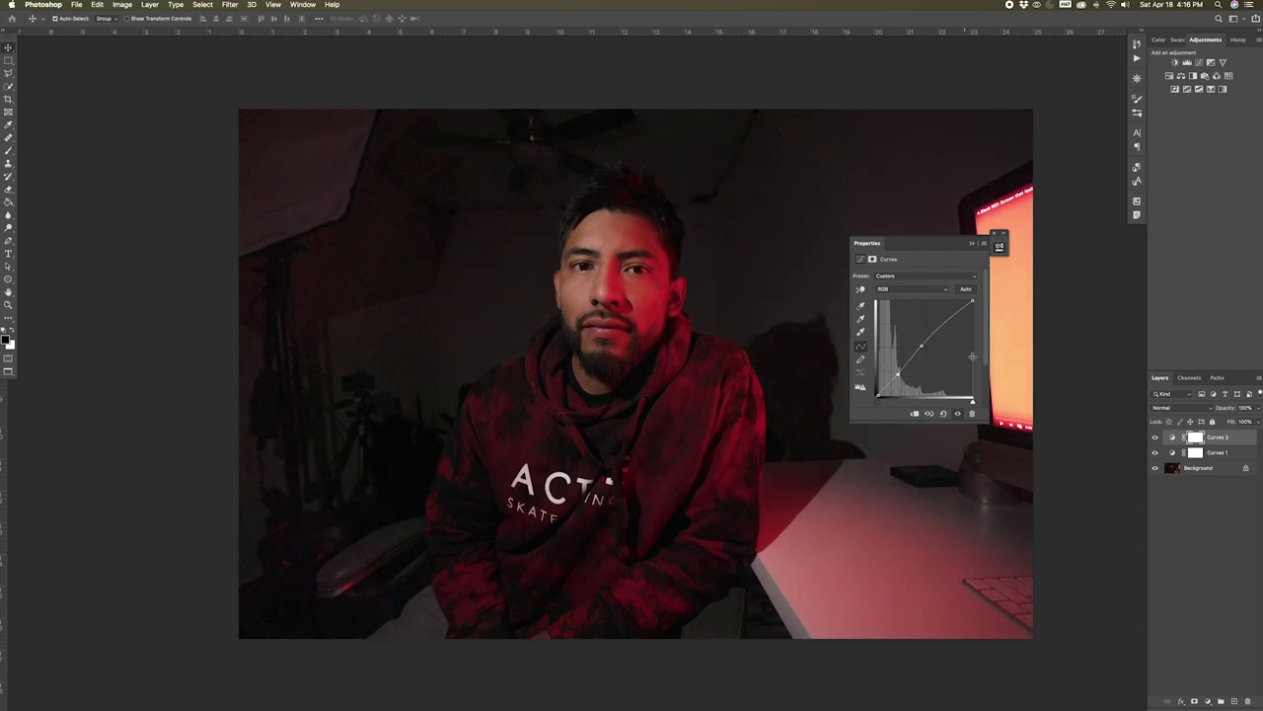
click(1156, 436)
click(1156, 436)
click(1156, 437)
click(1156, 436)
click(1199, 62)
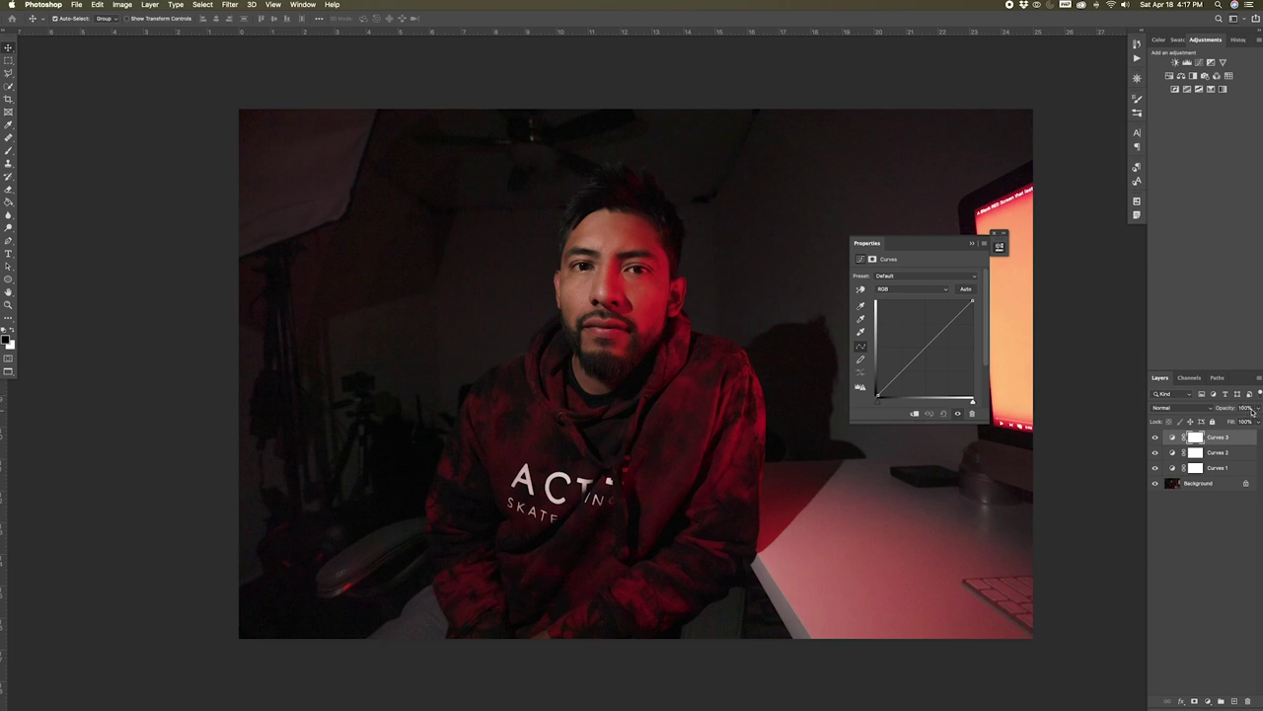
Lower Curves 3 opacity to 40% and bend the Red channel curve.
drag(1256, 421, 1230, 422)
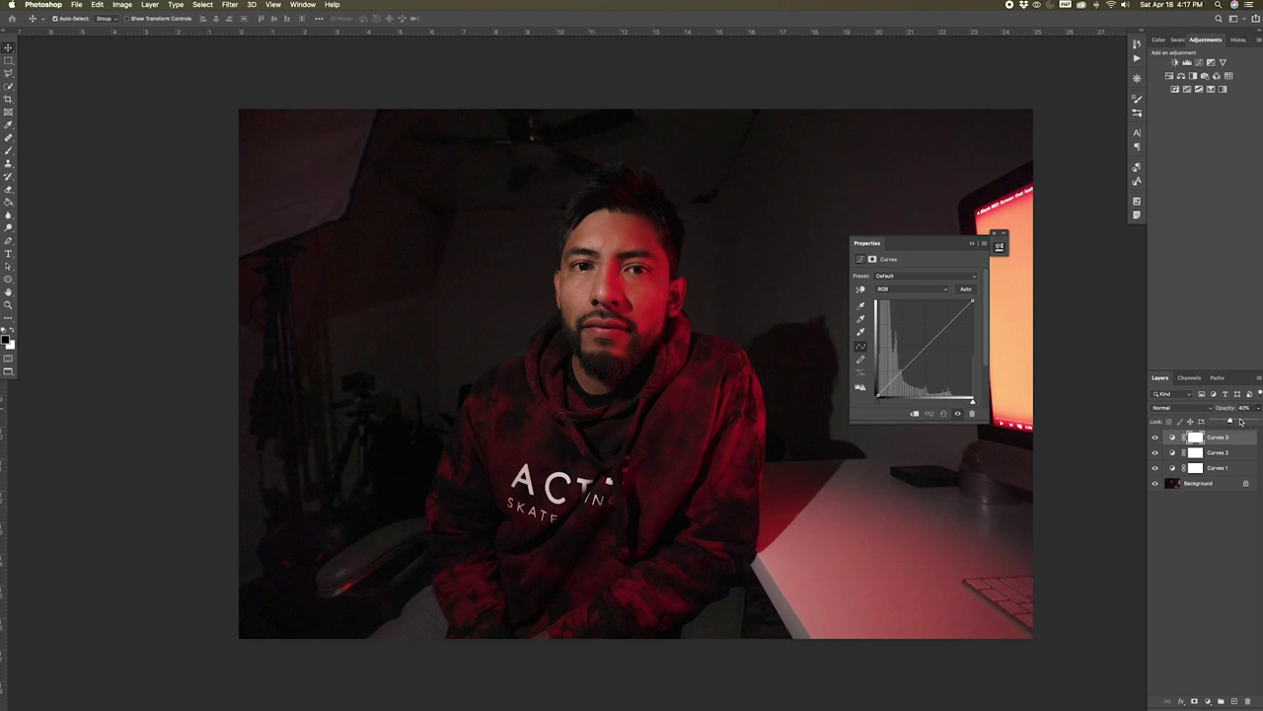
click(904, 288)
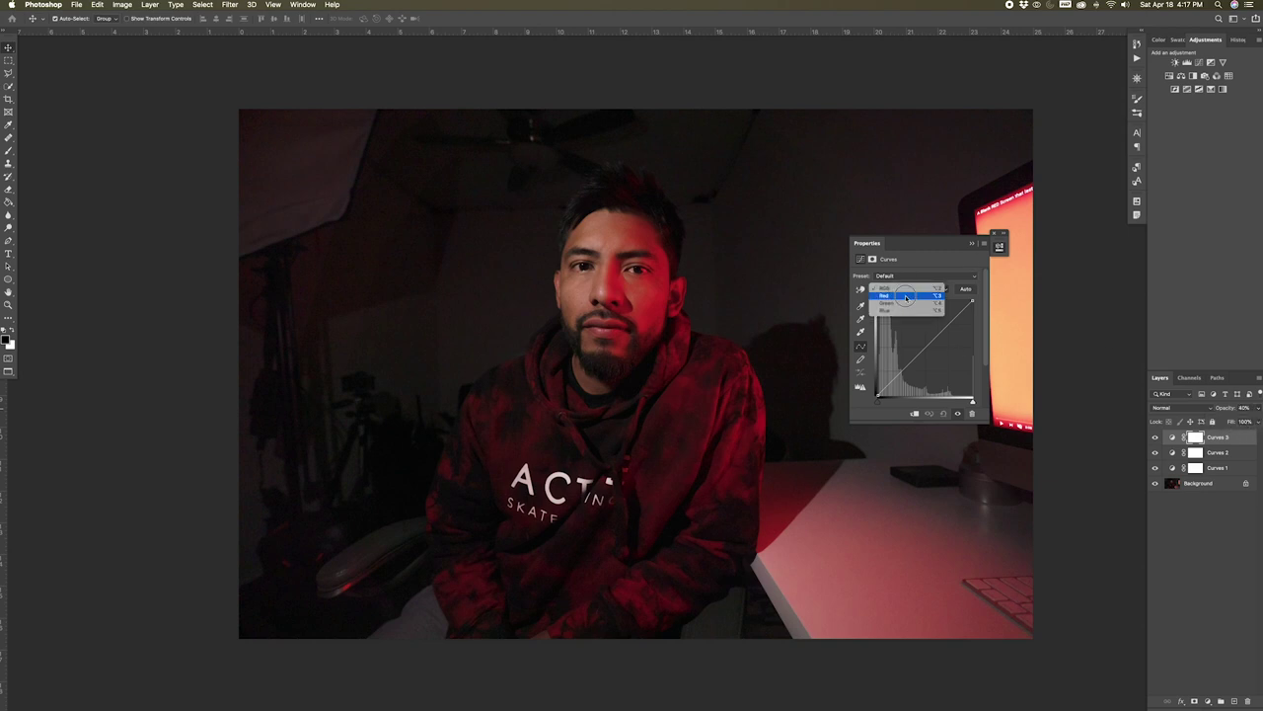
click(902, 300)
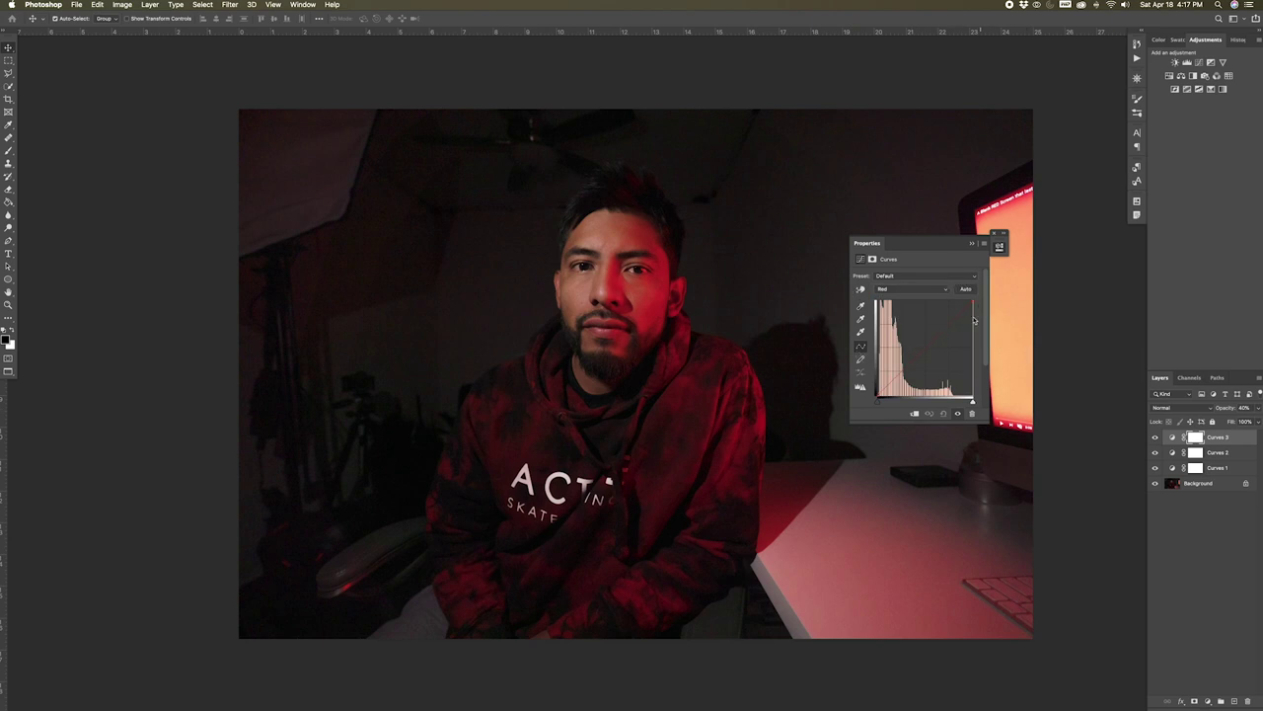
click(922, 346)
click(905, 366)
click(946, 329)
Add points to the Green and Blue channel curves, then add a Hue/Saturation layer.
click(911, 288)
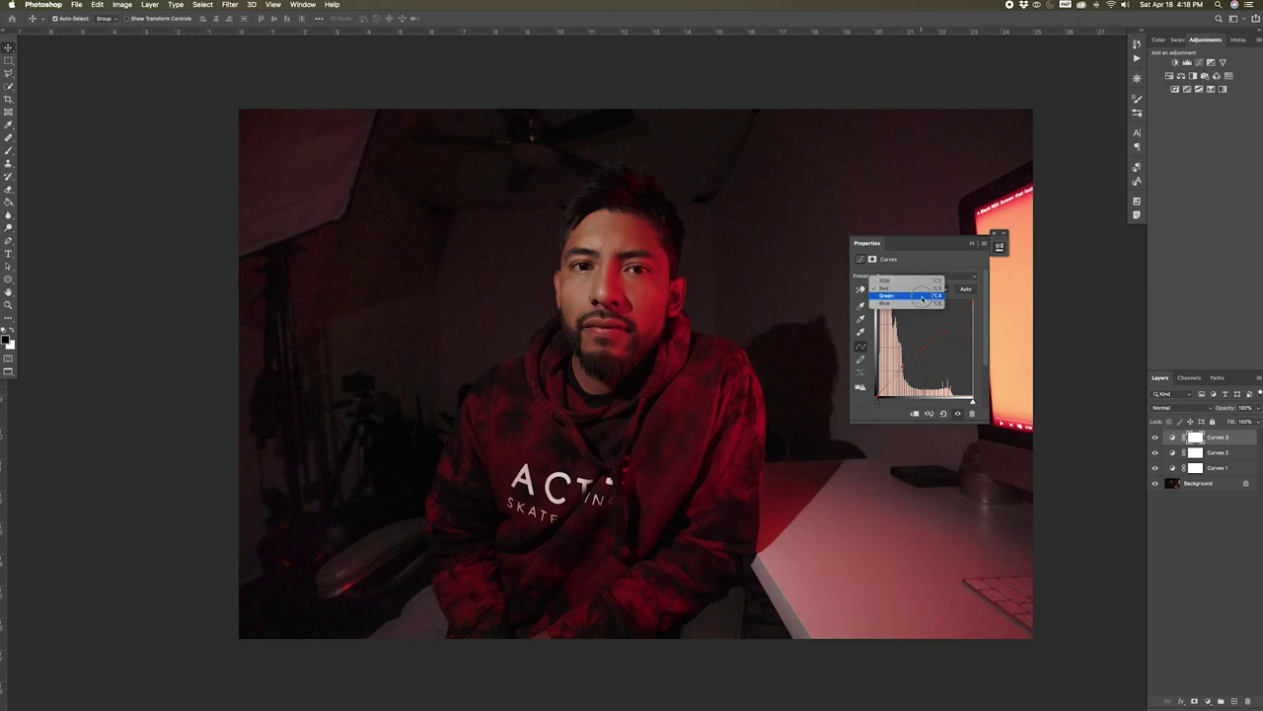
click(894, 299)
click(924, 345)
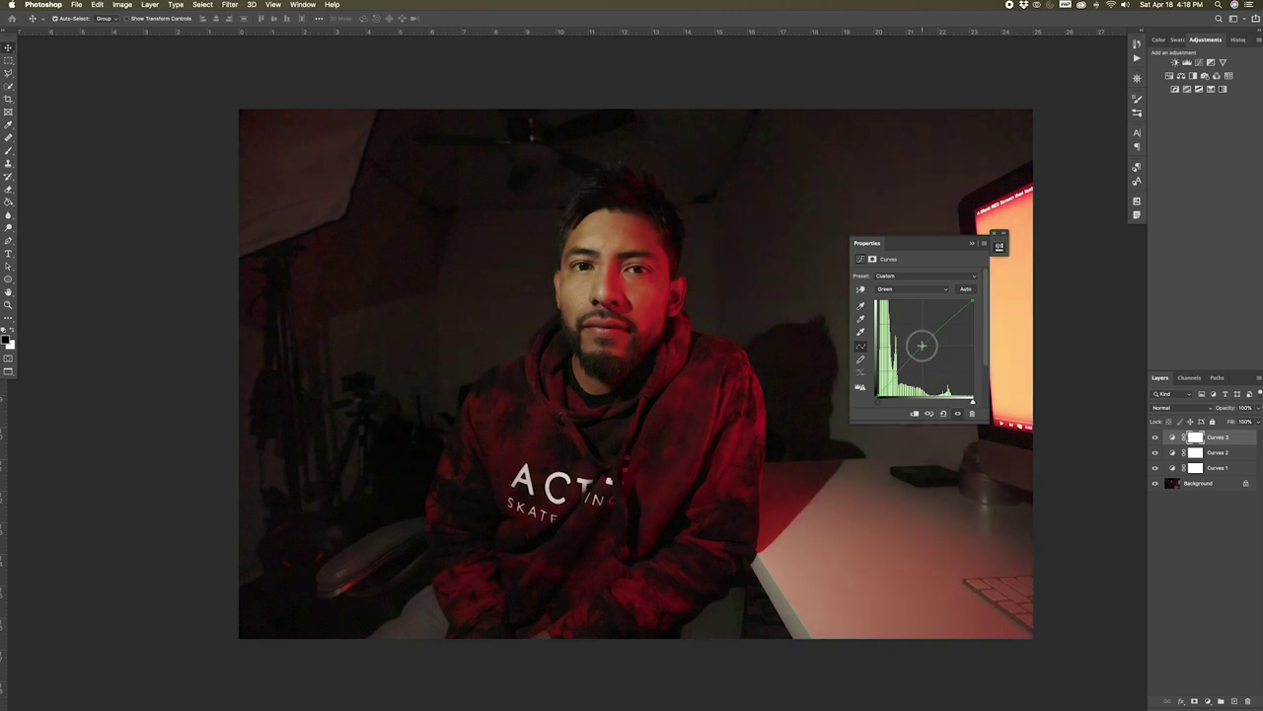
click(893, 375)
click(911, 289)
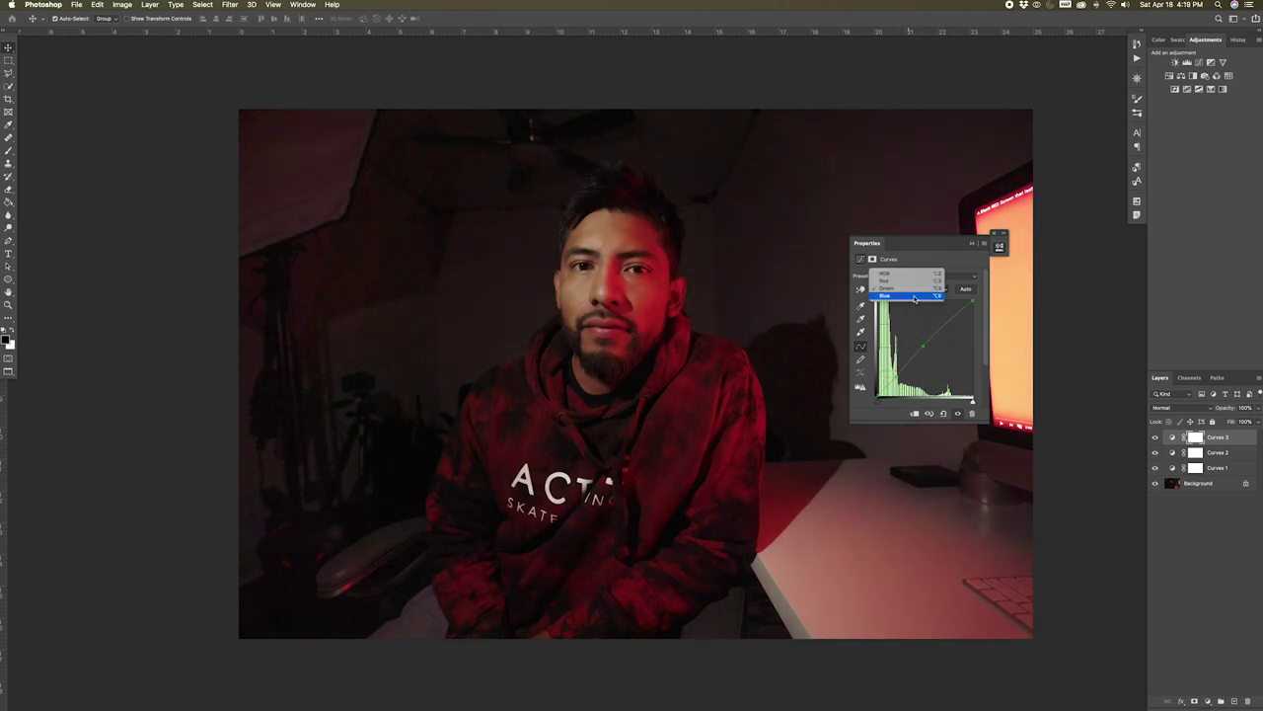
click(903, 300)
click(926, 348)
click(896, 379)
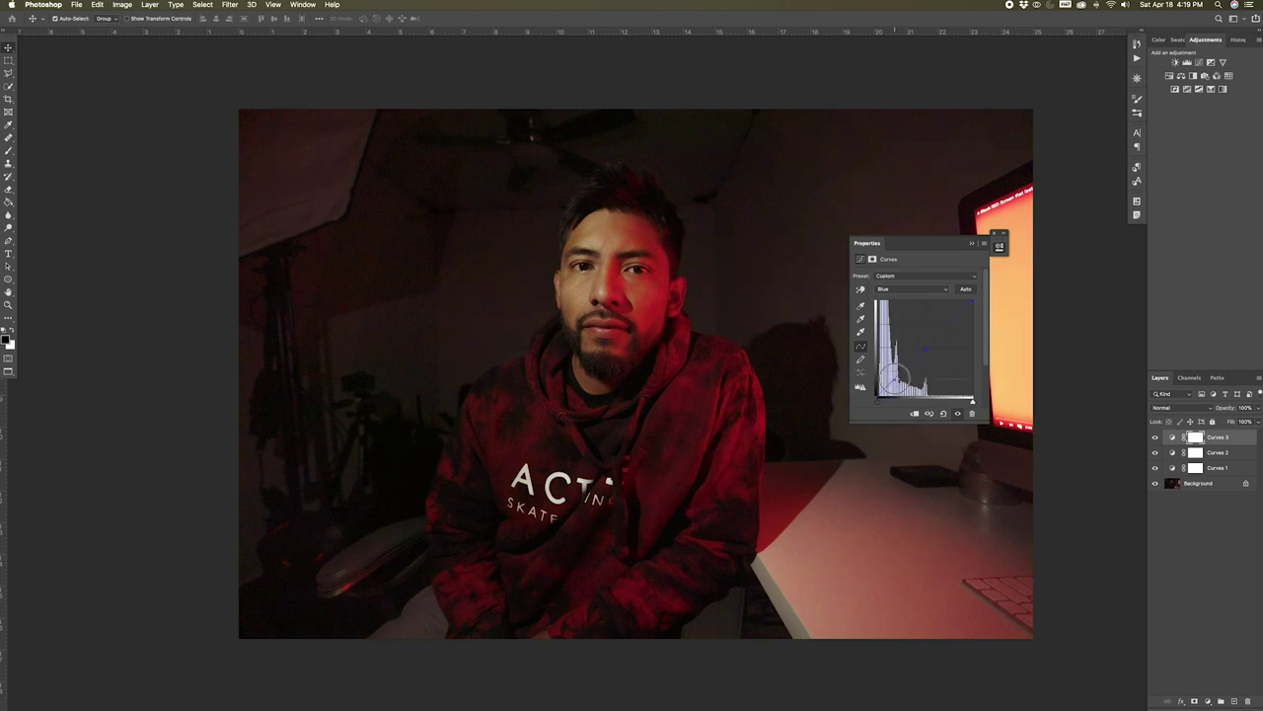
key(h)
click(1169, 78)
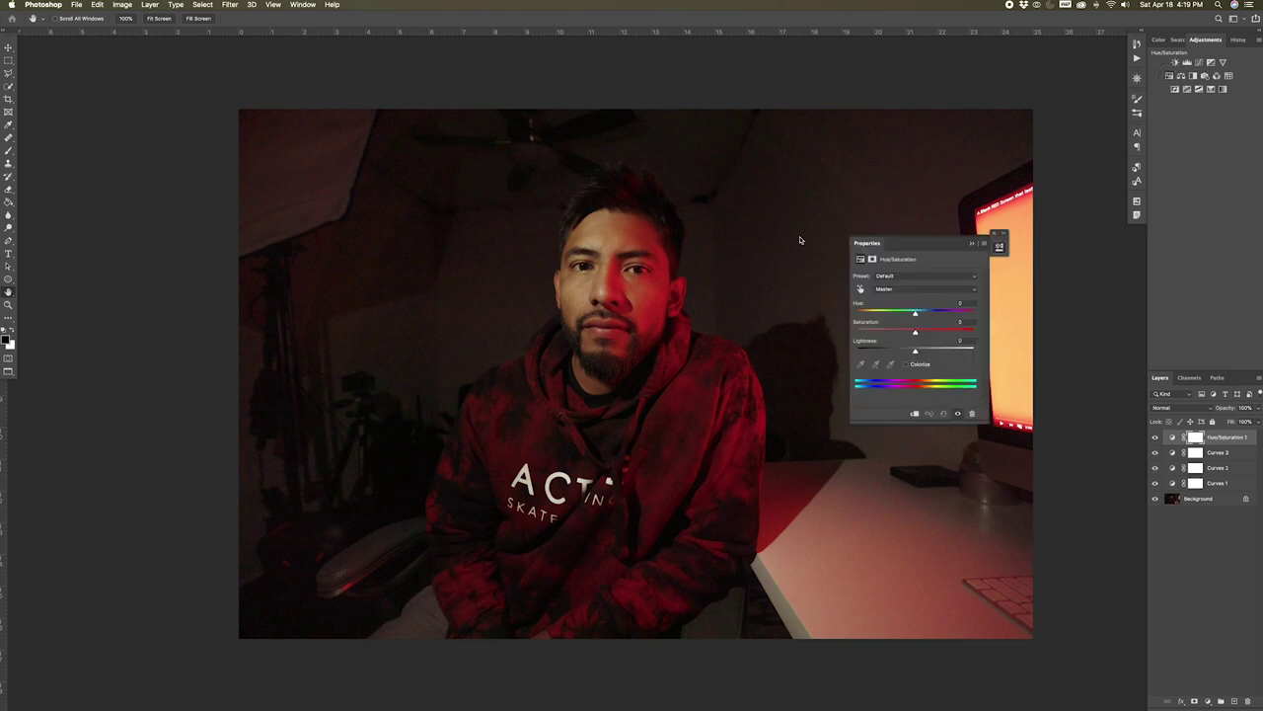
Raise the saturation of the Reds in Hue/Saturation.
click(908, 289)
click(908, 298)
mouse_move(917, 334)
mouse_down()
mouse_move(929, 334)
mouse_move(908, 351)
mouse_move(945, 335)
mouse_move(913, 335)
mouse_move(938, 336)
mouse_move(907, 353)
mouse_up()
Set Yellows to Saturation +27 and Lightness −14, compare, then add a Selective Color layer.
click(920, 289)
click(917, 301)
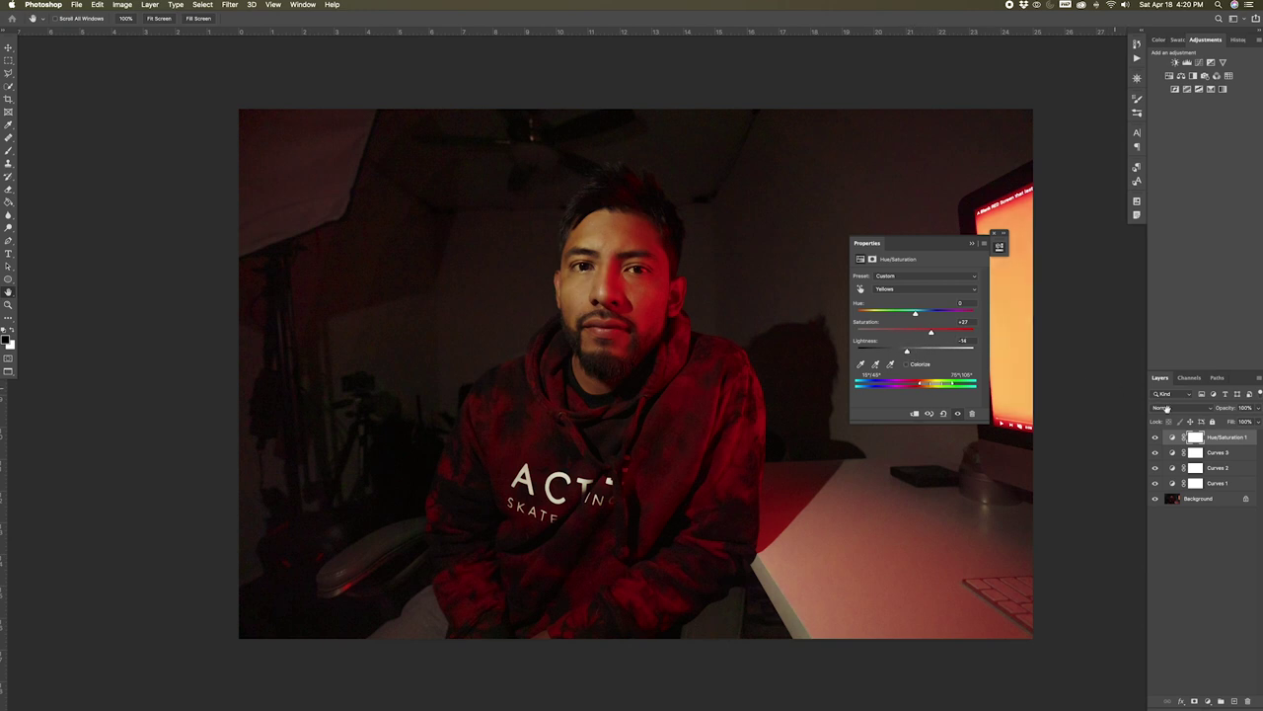
click(1155, 438)
click(1155, 437)
click(1222, 90)
Add Black +5 and reduce Cyan in the Neutrals, comparing before and after.
click(894, 284)
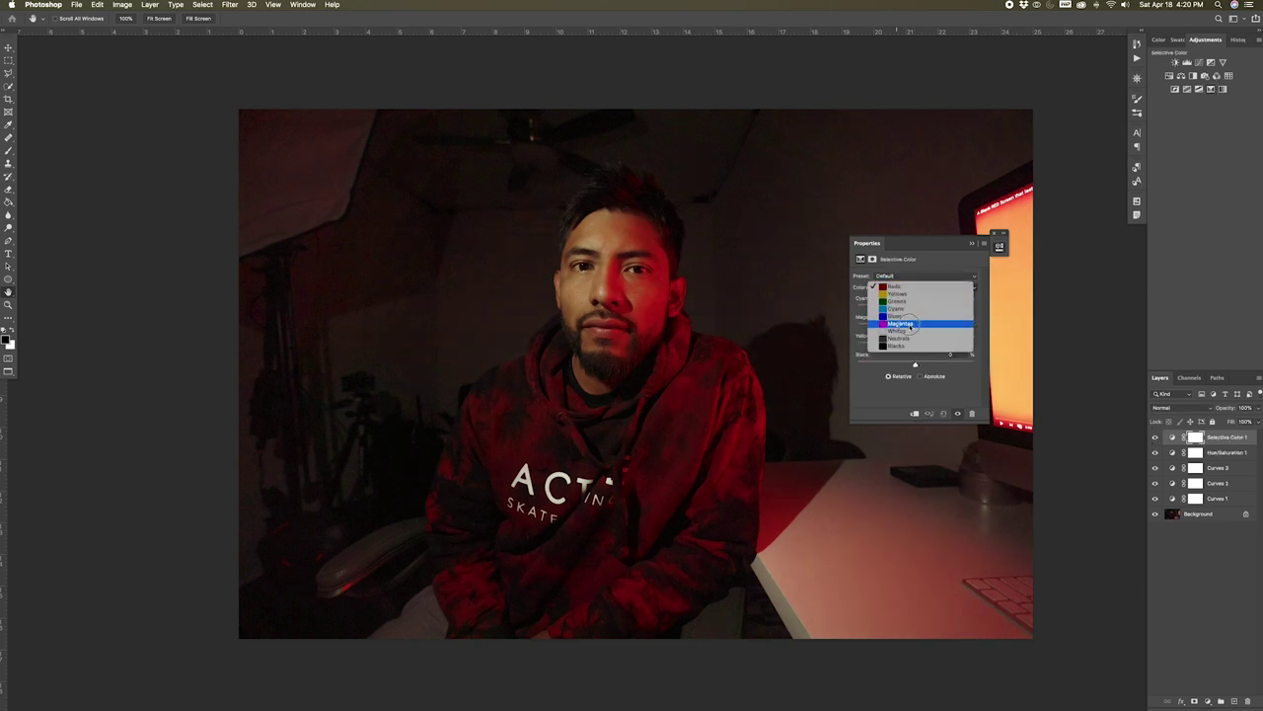
click(931, 334)
drag(919, 362, 924, 364)
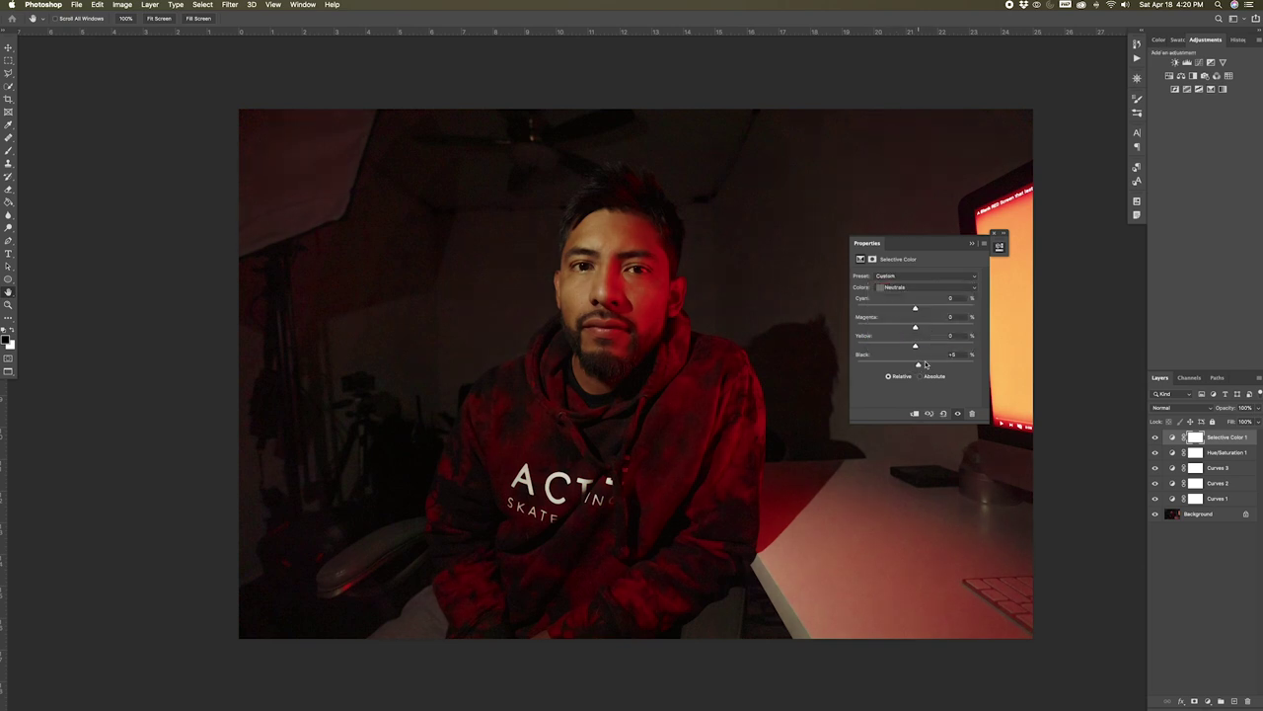
click(1155, 436)
click(1155, 437)
drag(915, 310, 920, 312)
click(1155, 437)
click(1155, 437)
Fine-tune the Cyan and Black sliders for the Blacks range in Selective Color.
click(918, 286)
click(918, 297)
drag(915, 310, 920, 306)
drag(915, 365, 917, 365)
drag(920, 307, 915, 307)
drag(916, 307, 912, 307)
drag(916, 365, 918, 365)
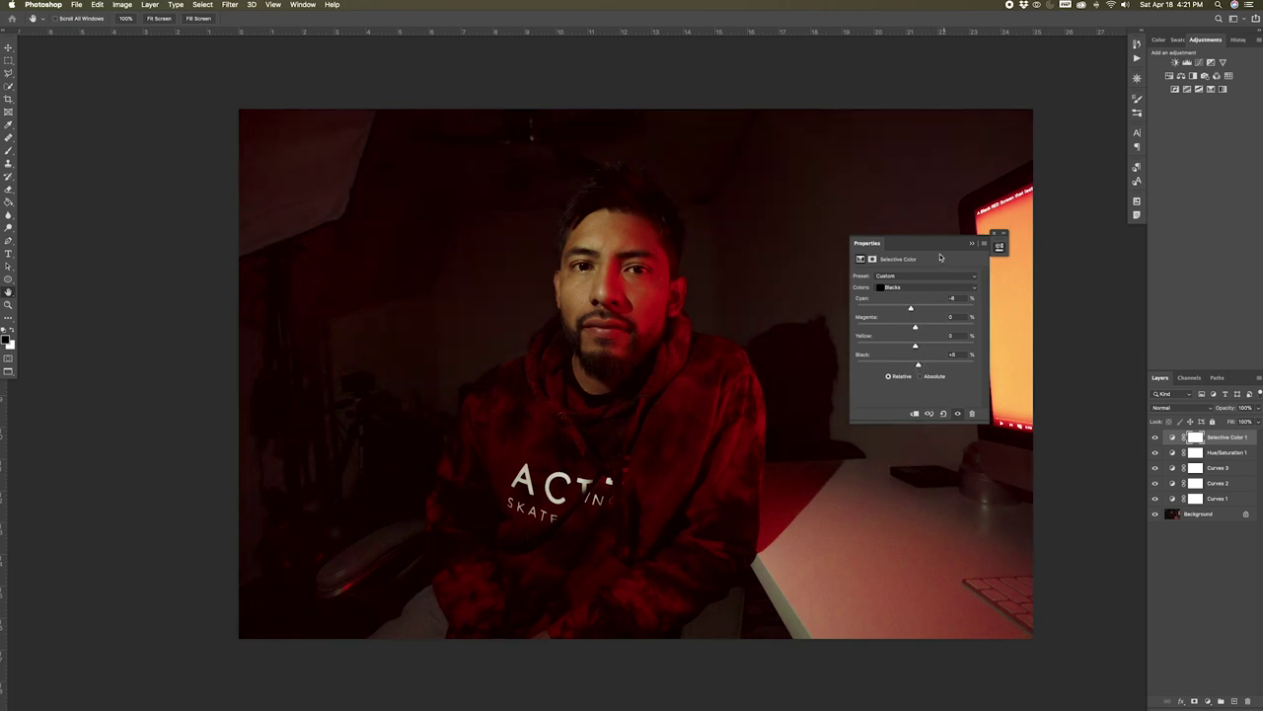
drag(921, 309, 928, 309)
Add a Levels layer with the white input point at 242 and select all adjustment layers for grouping.
click(1187, 62)
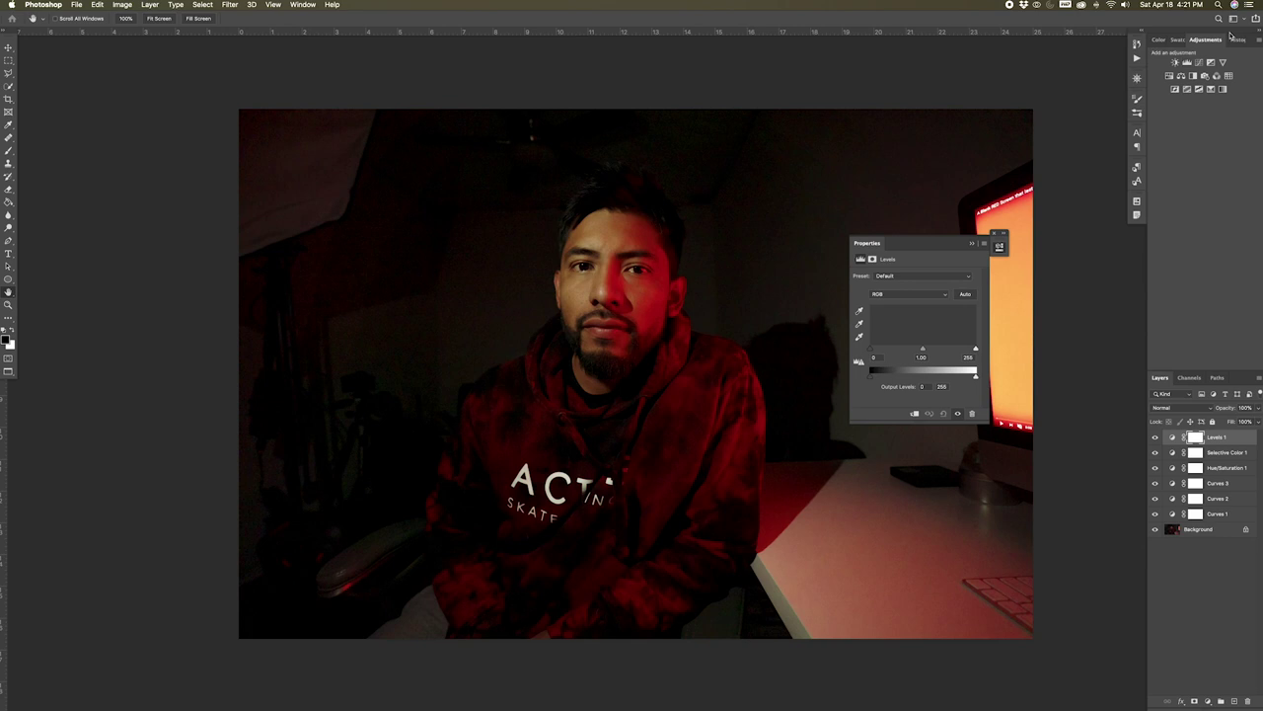
drag(975, 348, 969, 350)
shift+click(1220, 514)
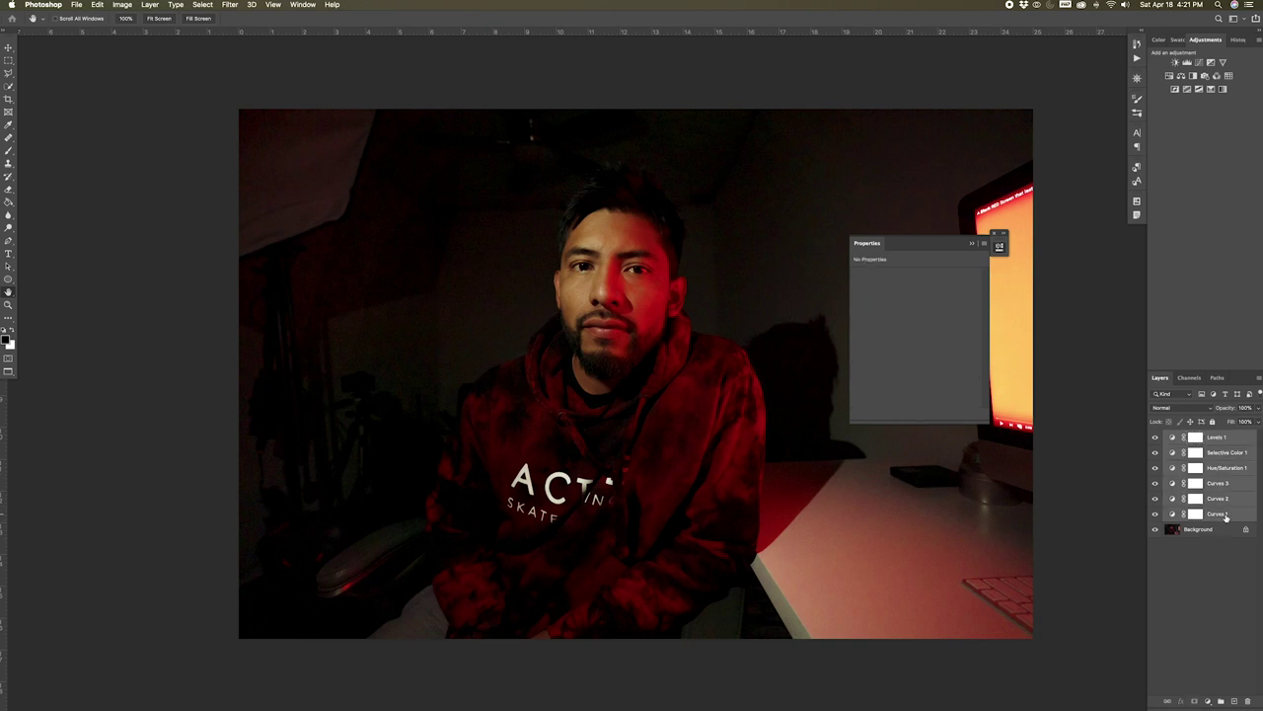